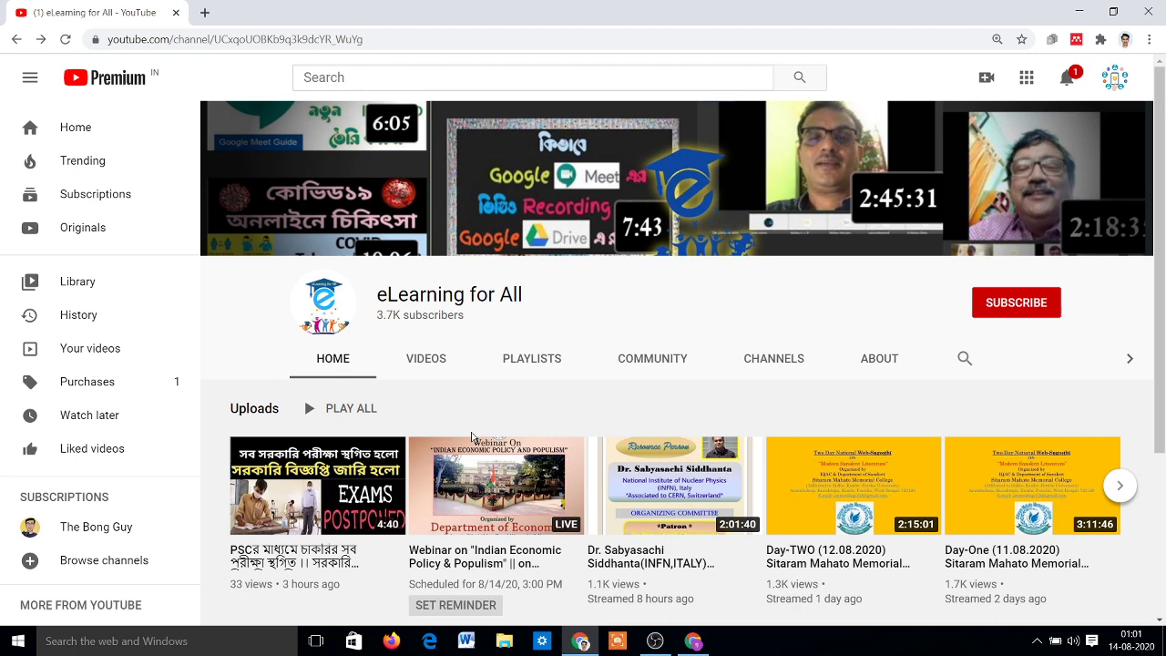
Subscribe to eLearning for All and set its notification bell to All
click(1021, 316)
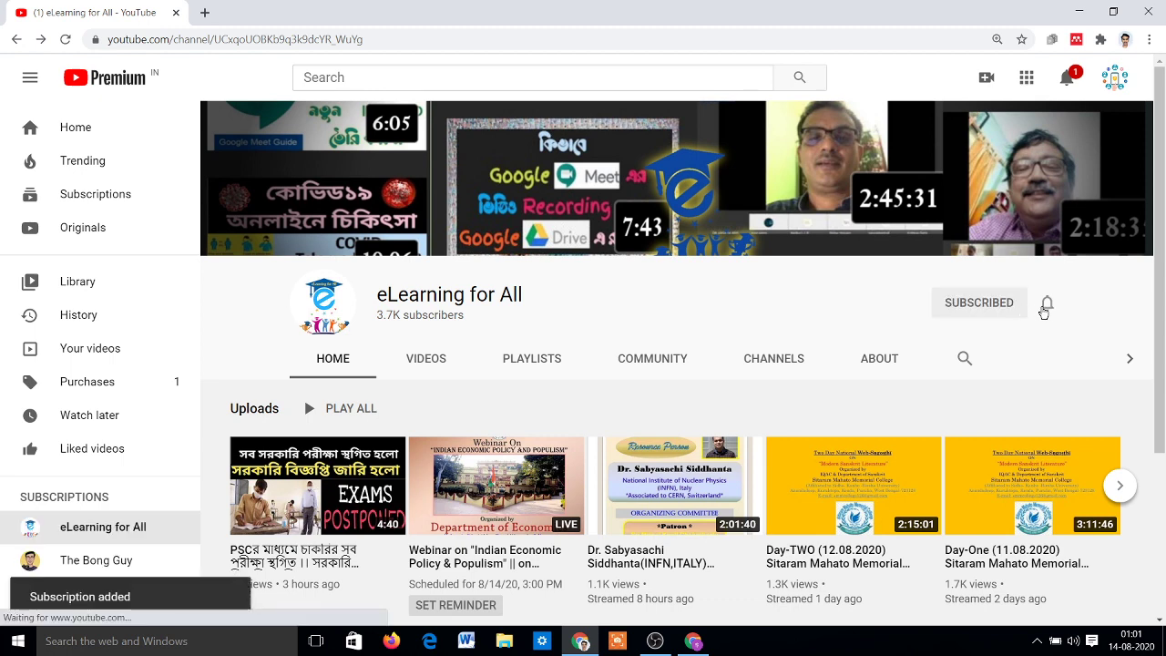
click(1047, 308)
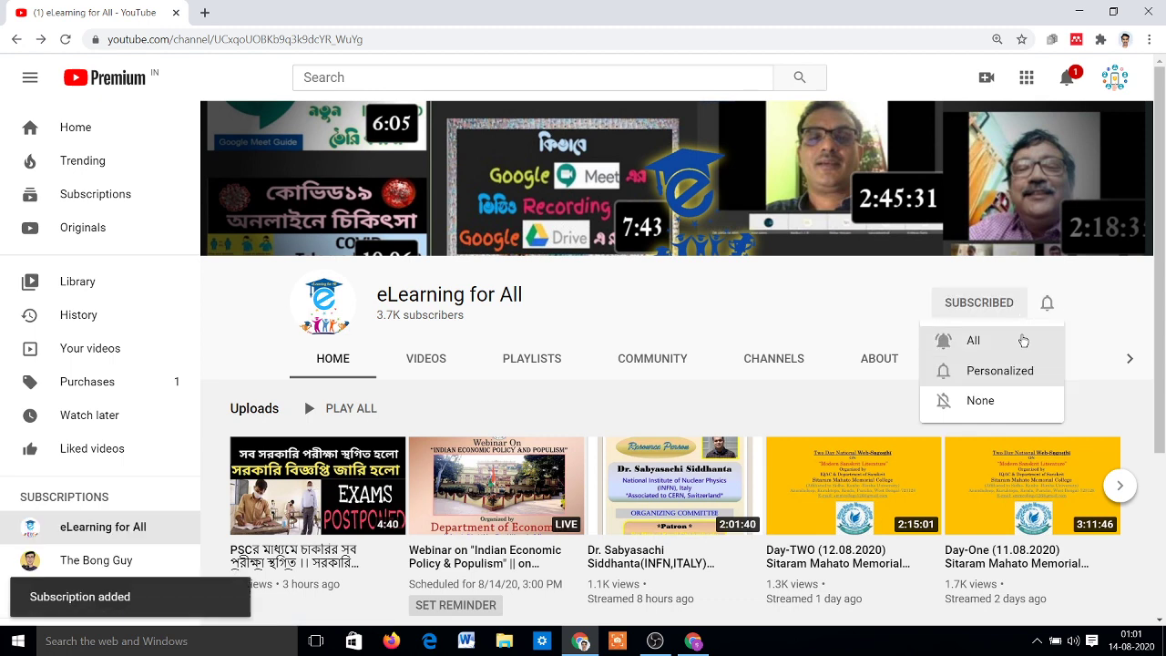
click(1023, 340)
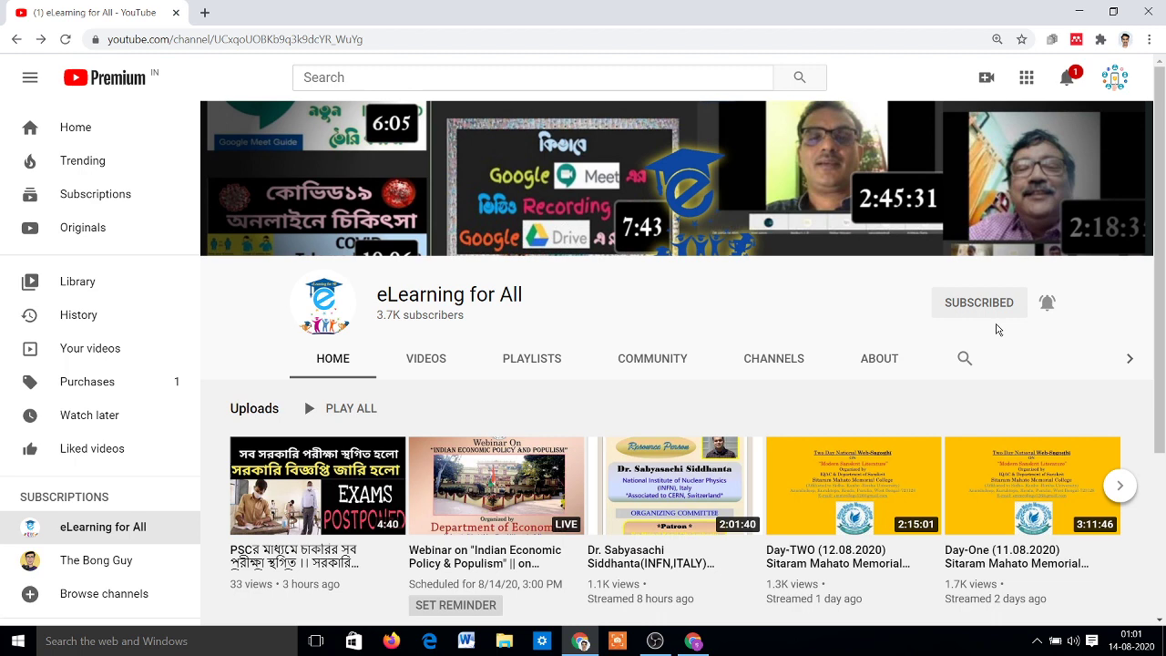
Open Go live from Create, switch to the Manage page, and dismiss the scheduling tip
click(985, 82)
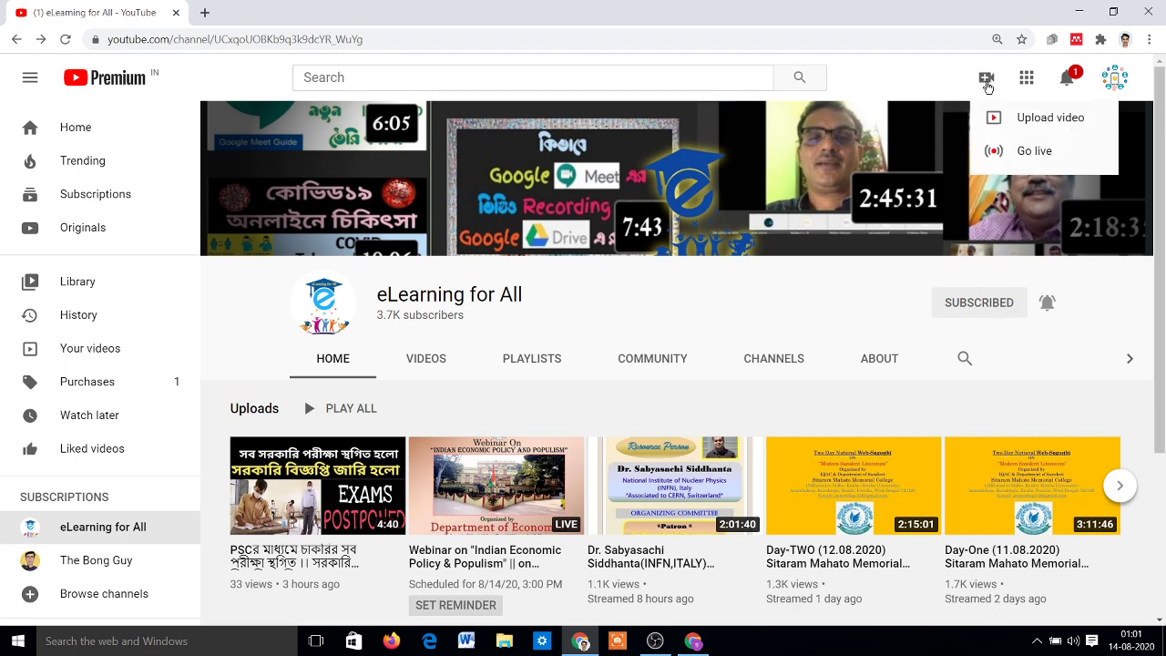
click(1027, 152)
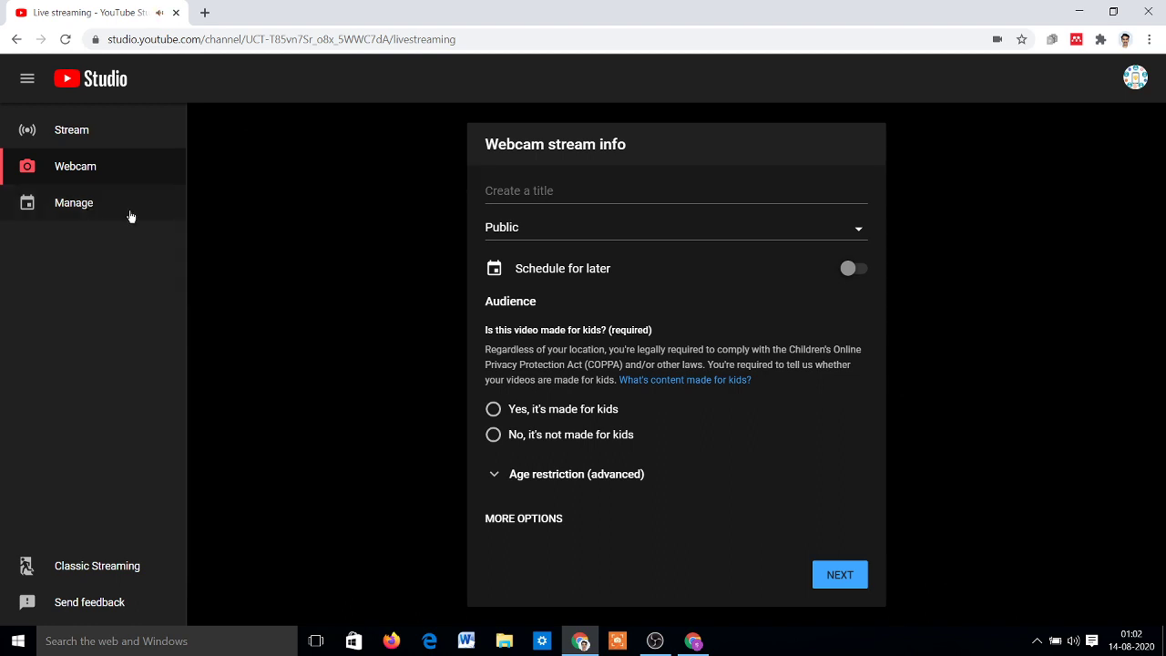
click(130, 216)
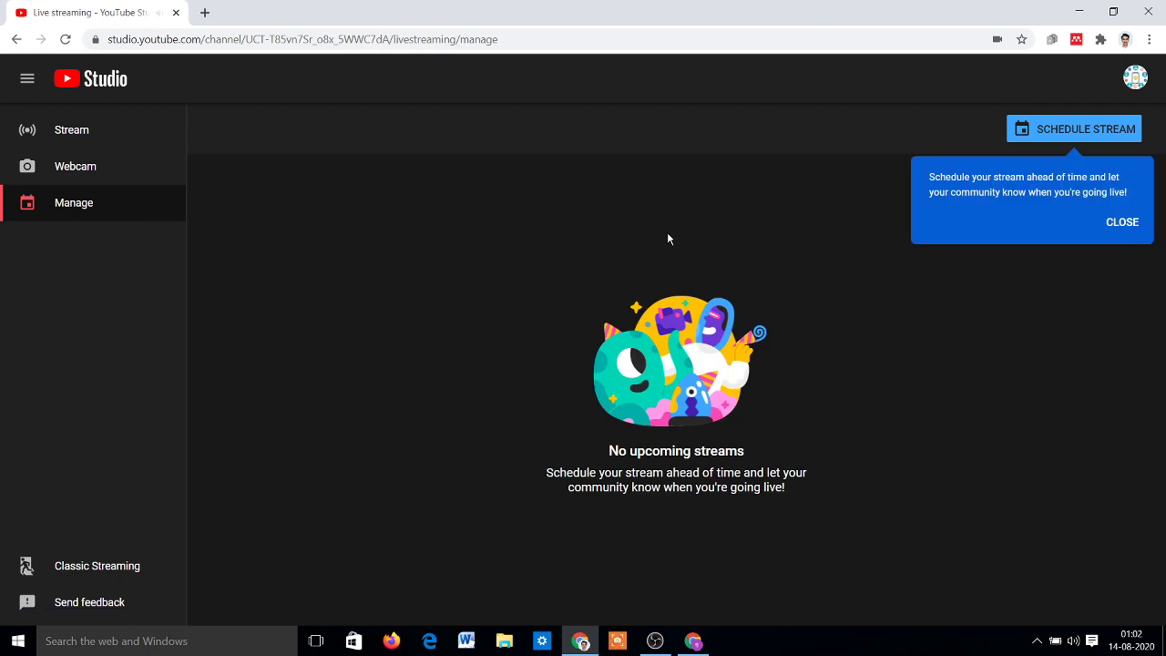
click(1126, 224)
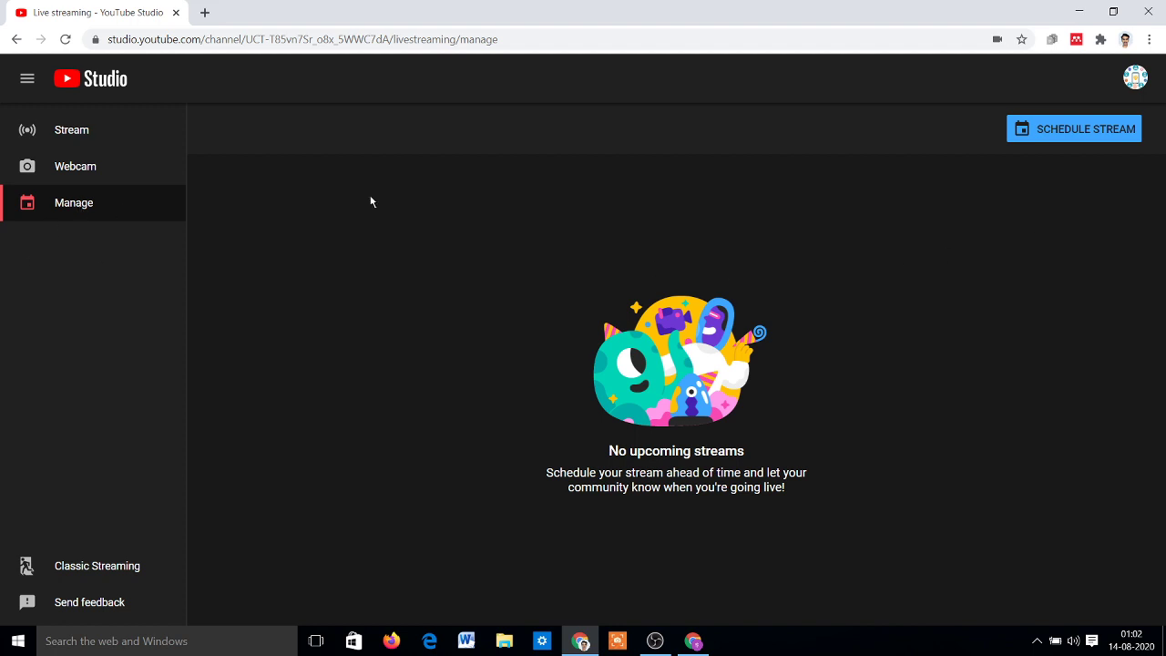
Start a fresh scheduled stream titled 'enter your title here'
click(1086, 130)
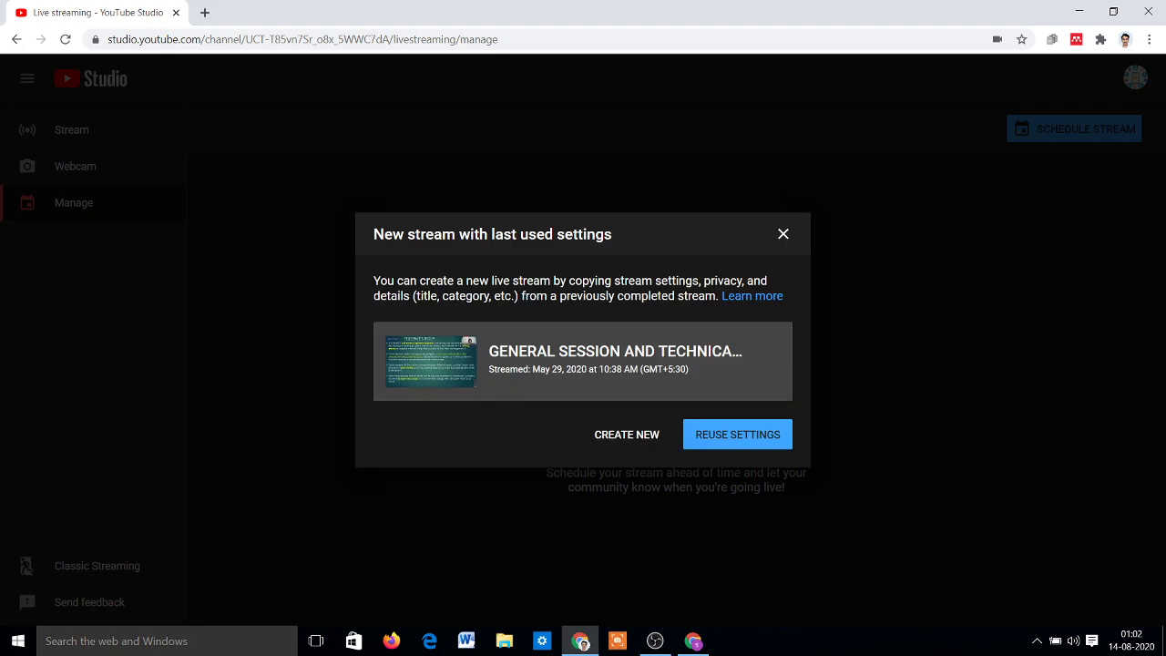
click(625, 435)
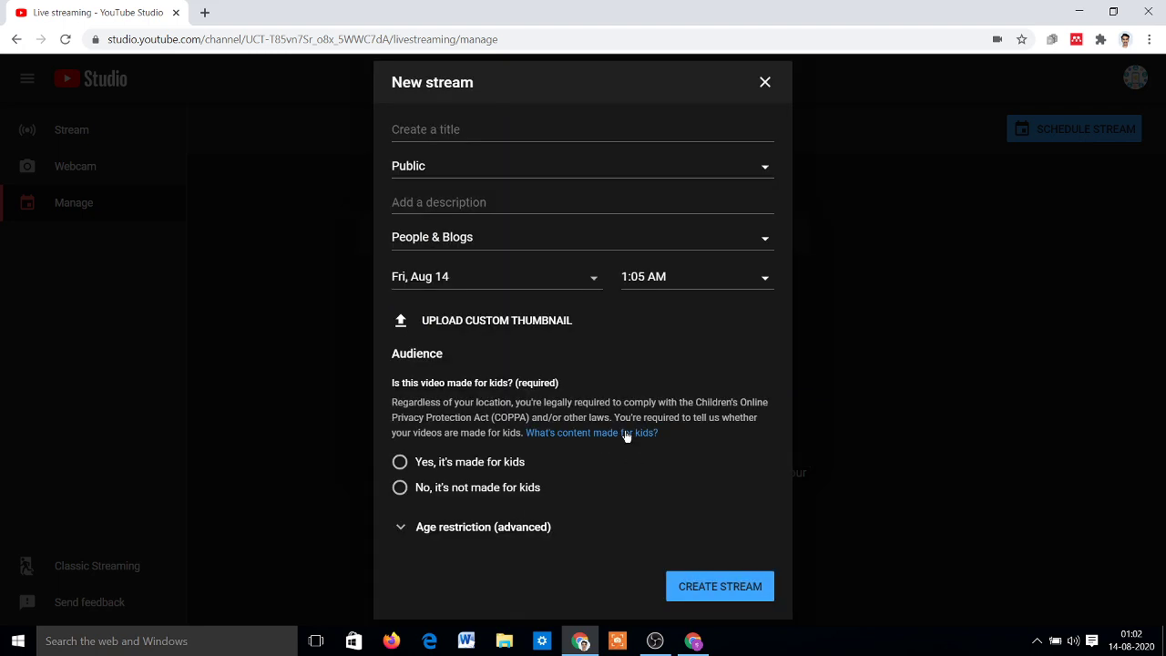
click(533, 134)
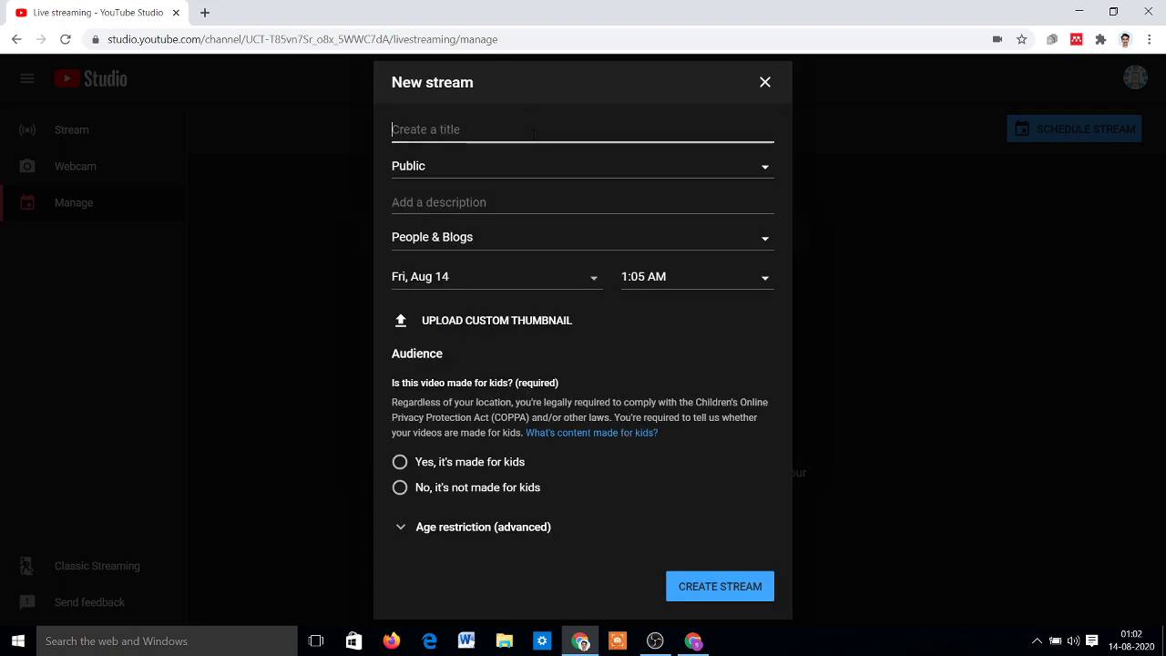
text(e)
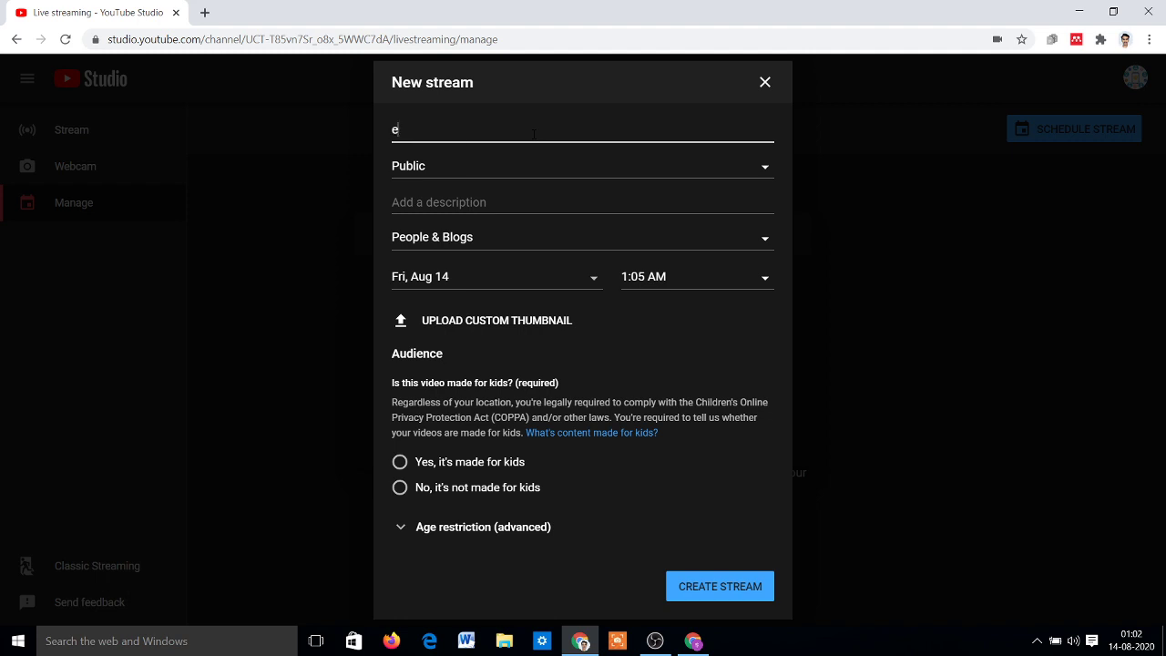
text(nter your title here)
Set visibility to Unlisted and add the description 'enter your description'
key(Tab)
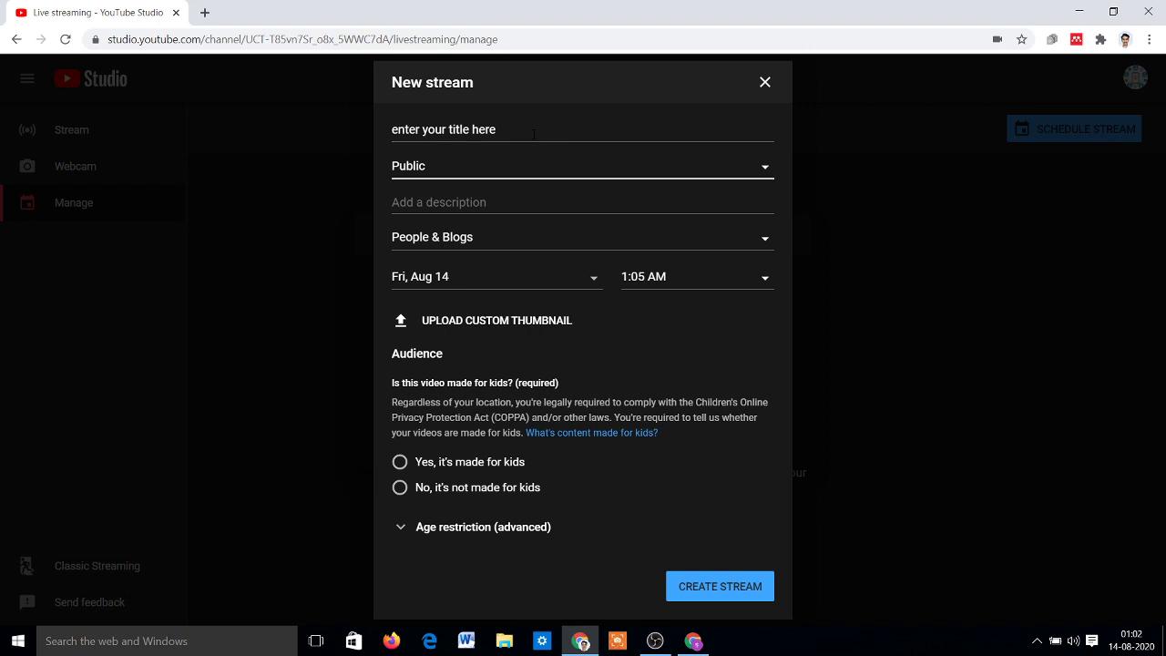
click(534, 164)
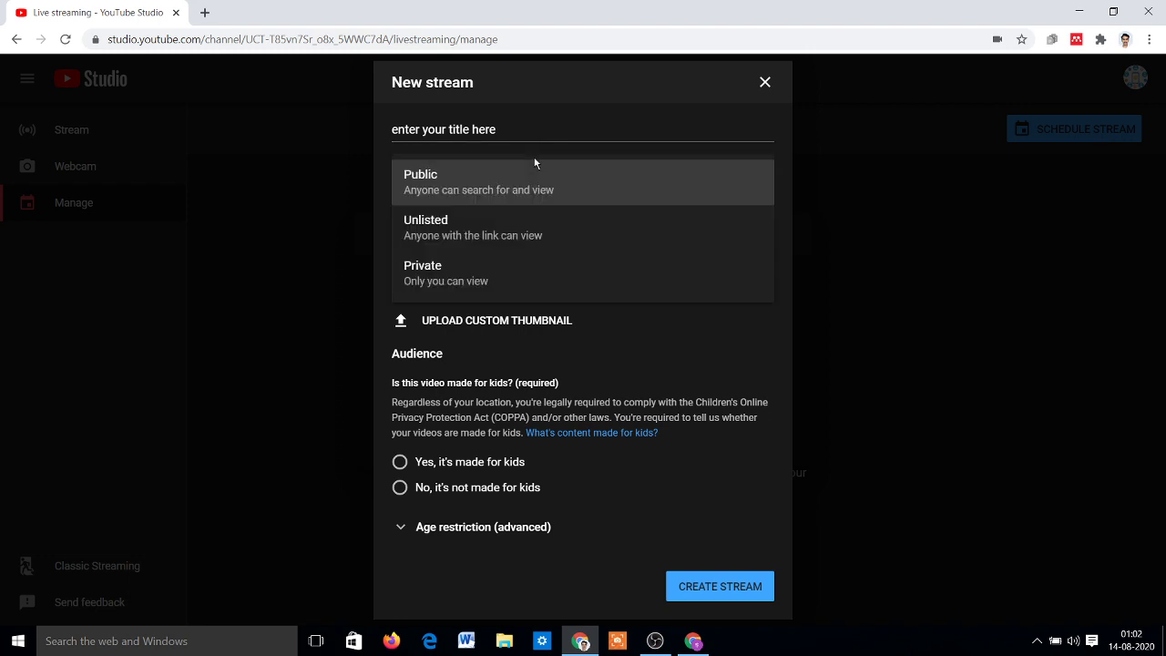
click(517, 234)
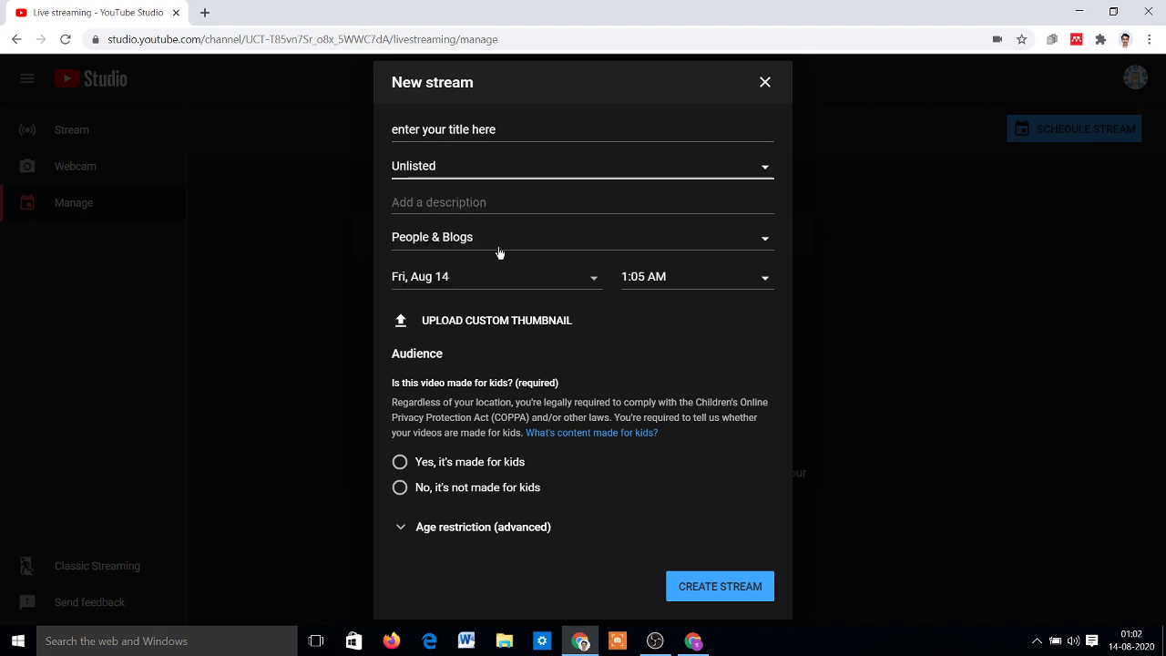
click(480, 202)
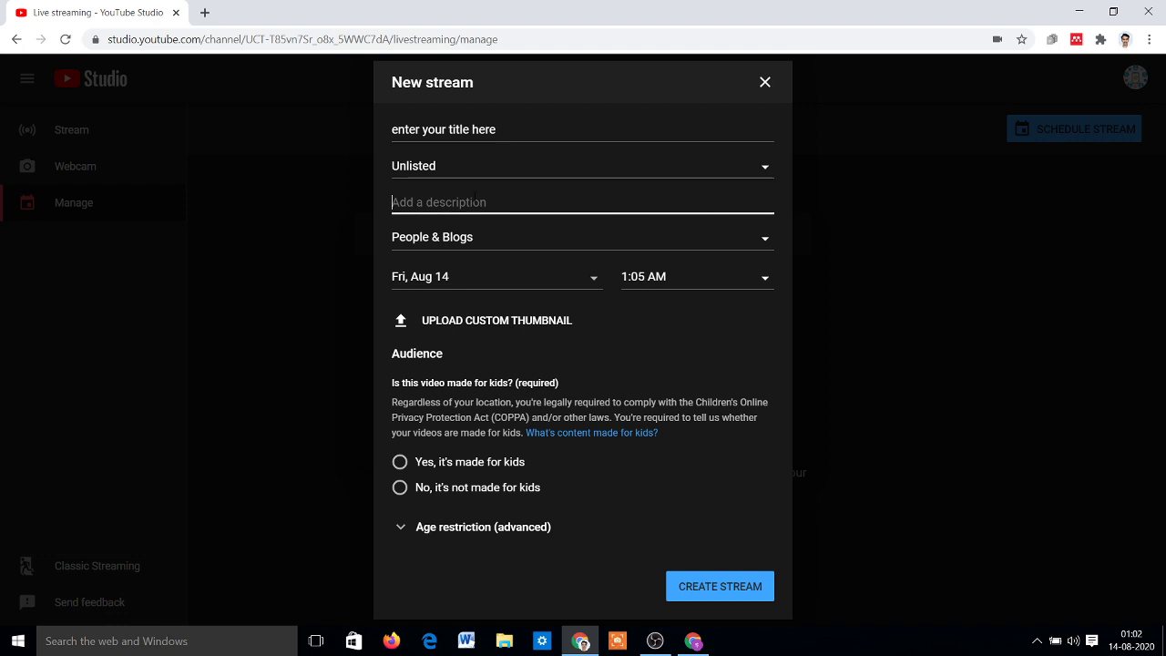
text(enter your d)
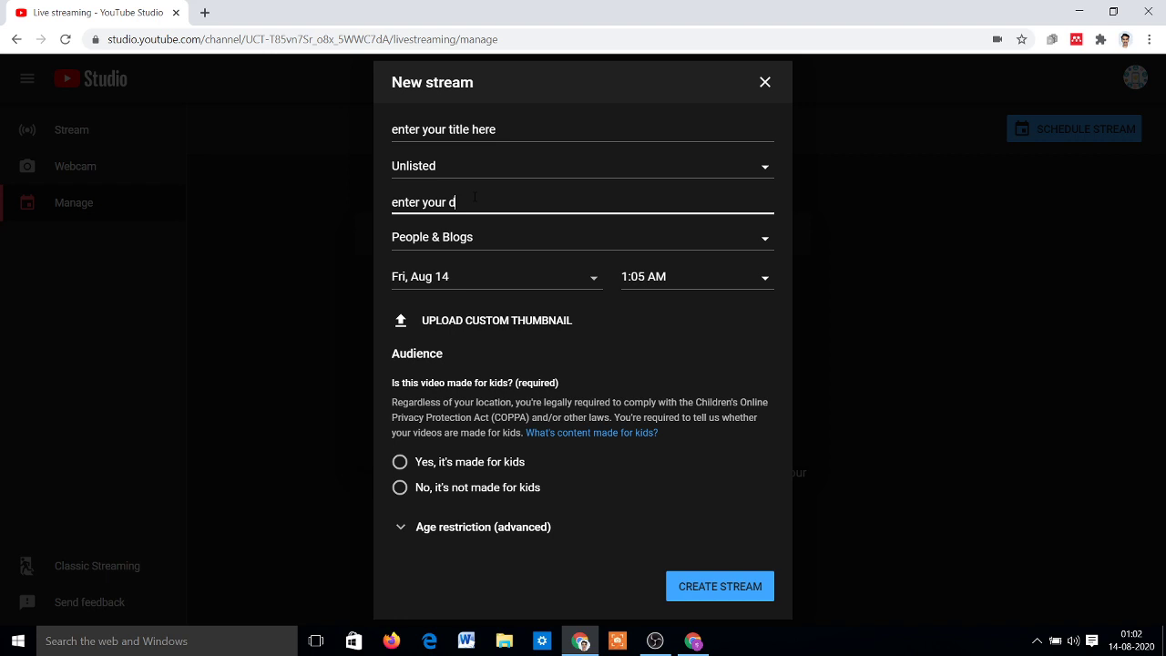
text(escription)
Set the start to Aug 21 at 5:05 PM, choose 'No, it's not made for kids', and create it
click(578, 289)
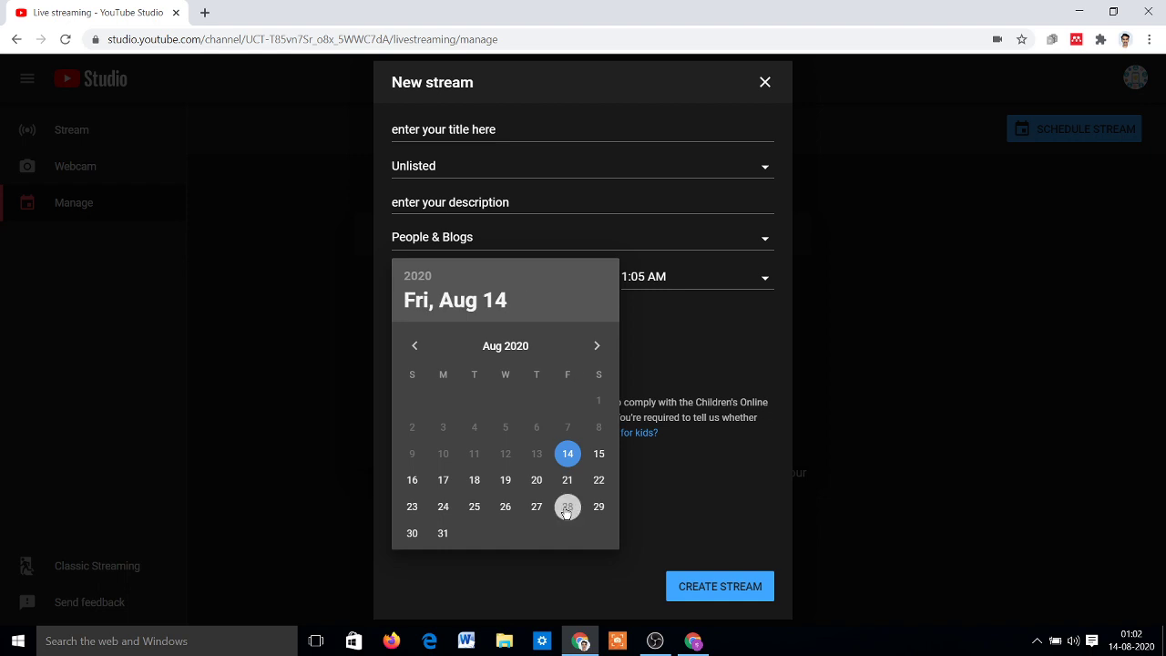
click(568, 479)
click(683, 284)
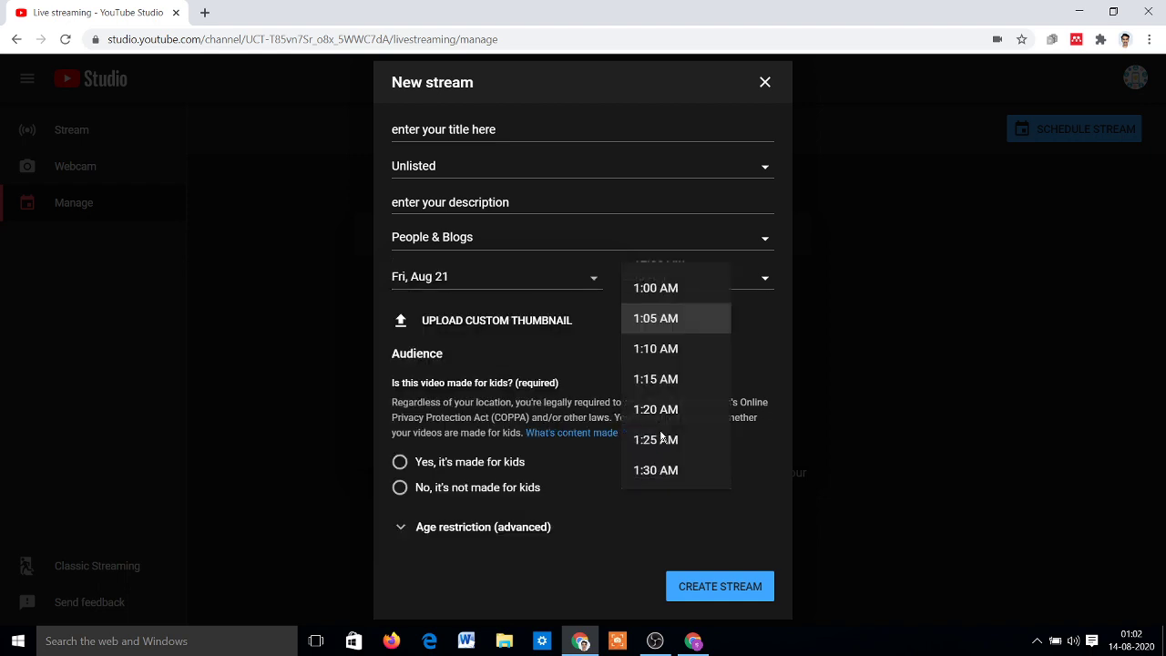
scroll(669, 440, down, 7)
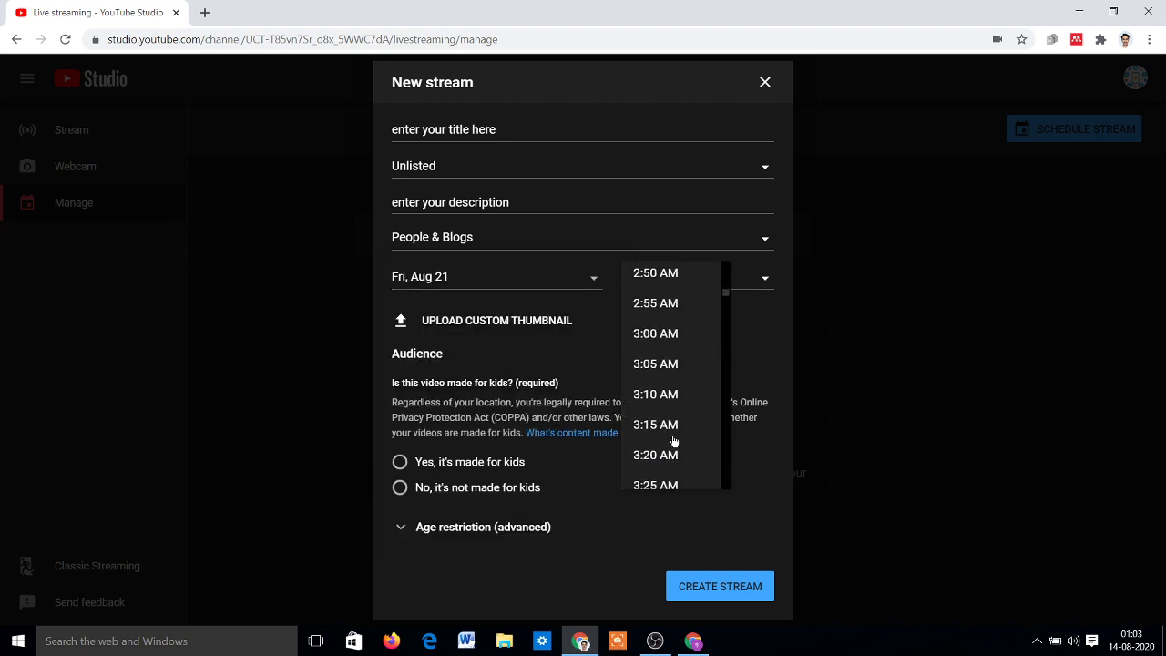
scroll(672, 441, down, 13)
scroll(735, 337, down, 9)
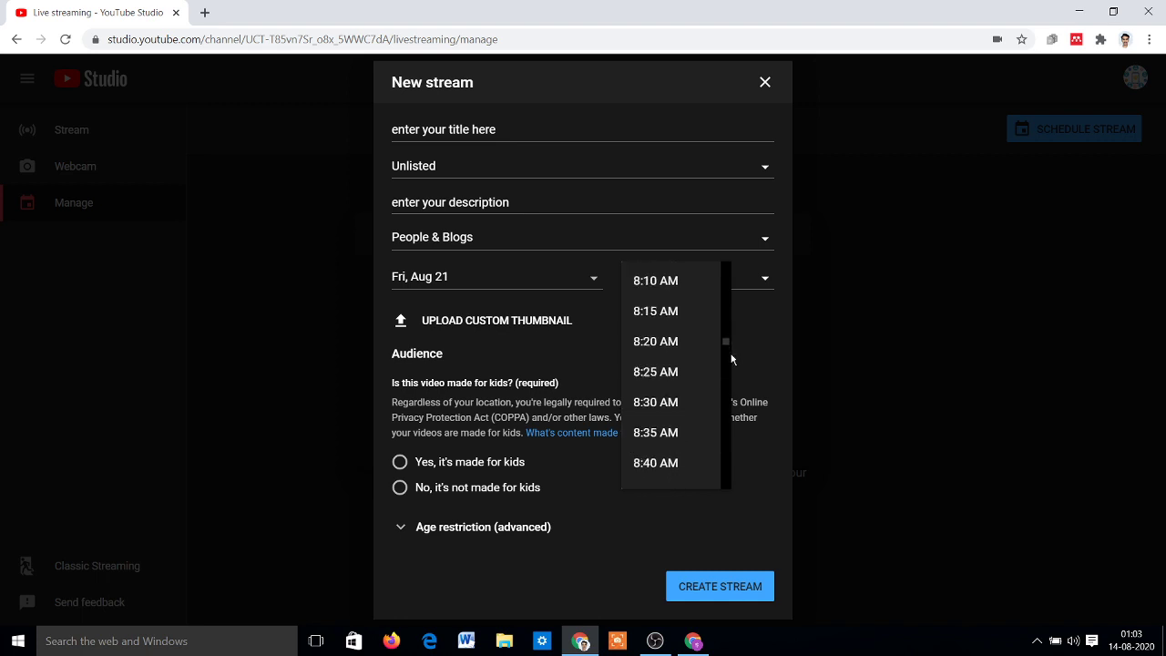
drag(732, 359, 729, 439)
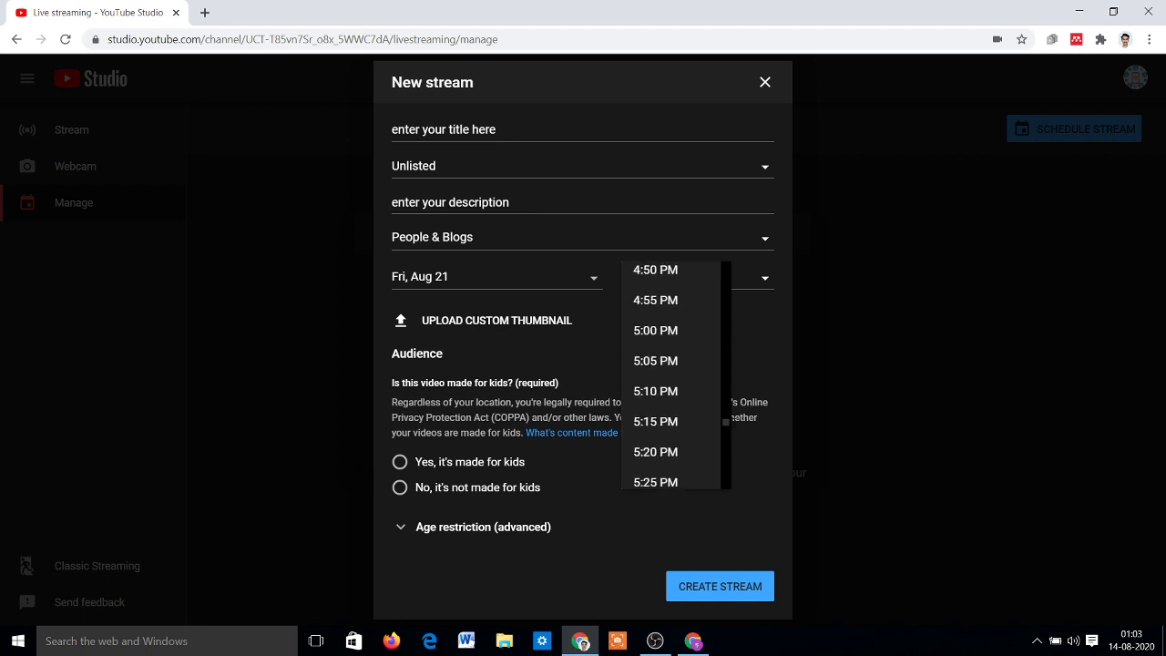
click(668, 365)
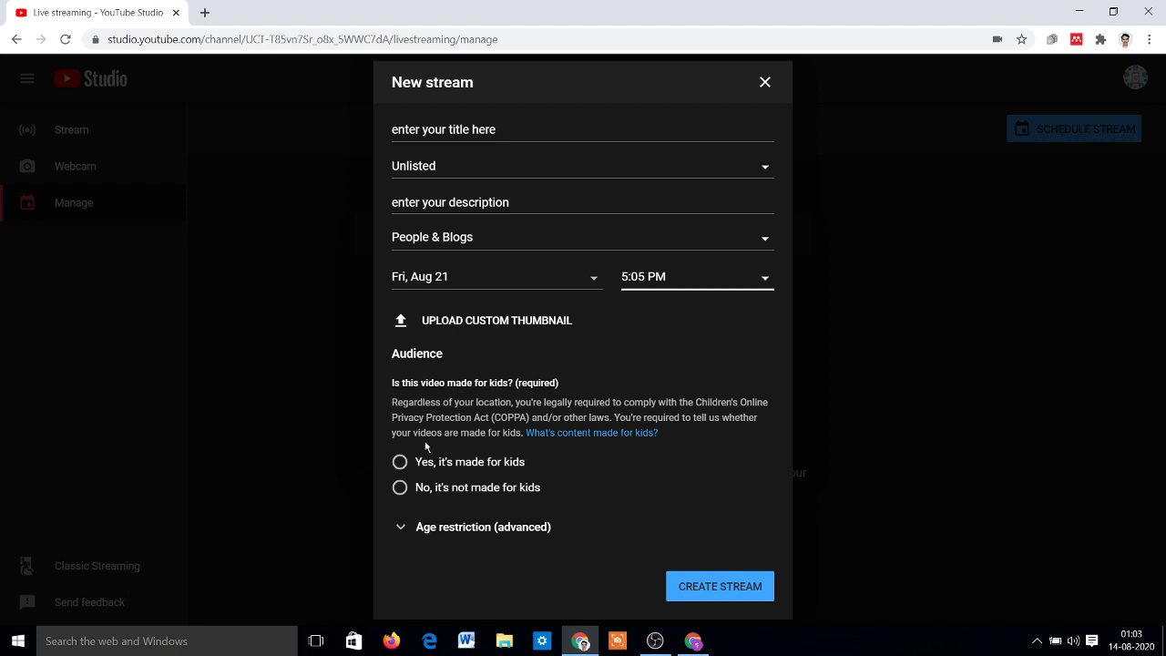
click(400, 489)
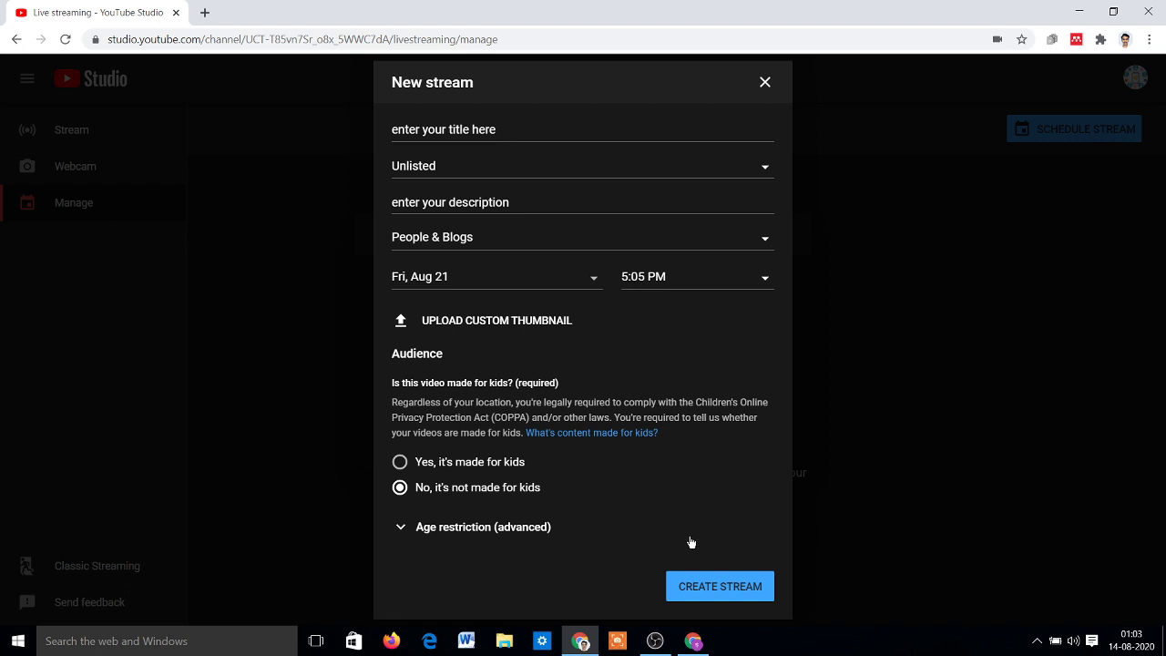
click(713, 586)
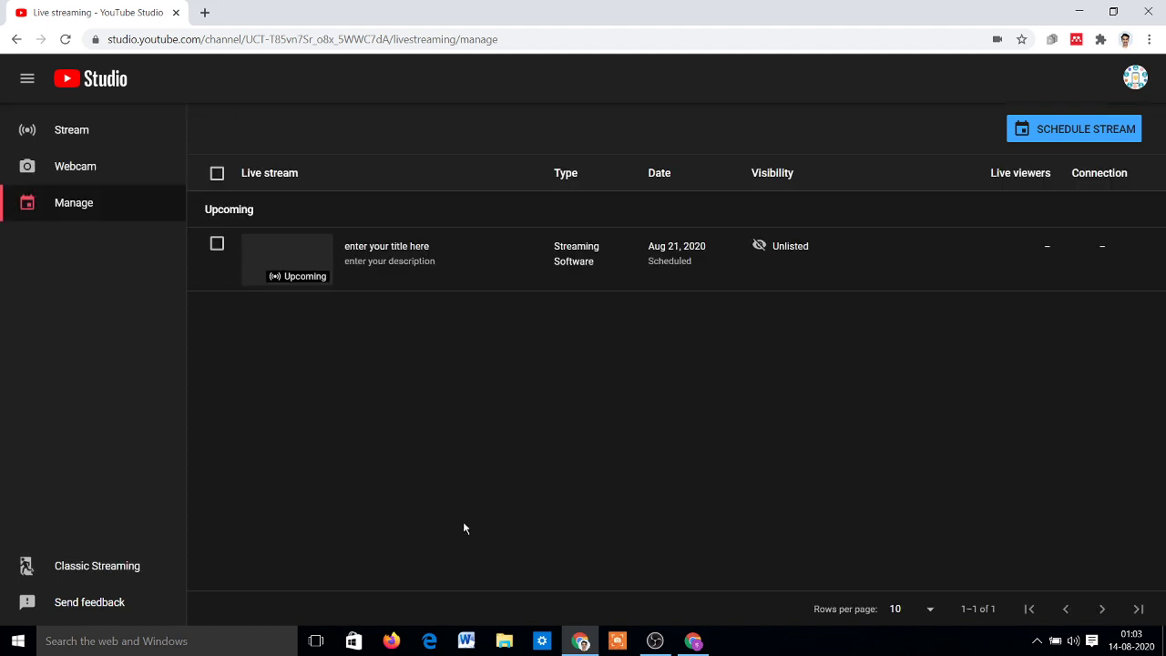
Open the upcoming stream's control room and check the stream key list without changing the Default key
click(292, 270)
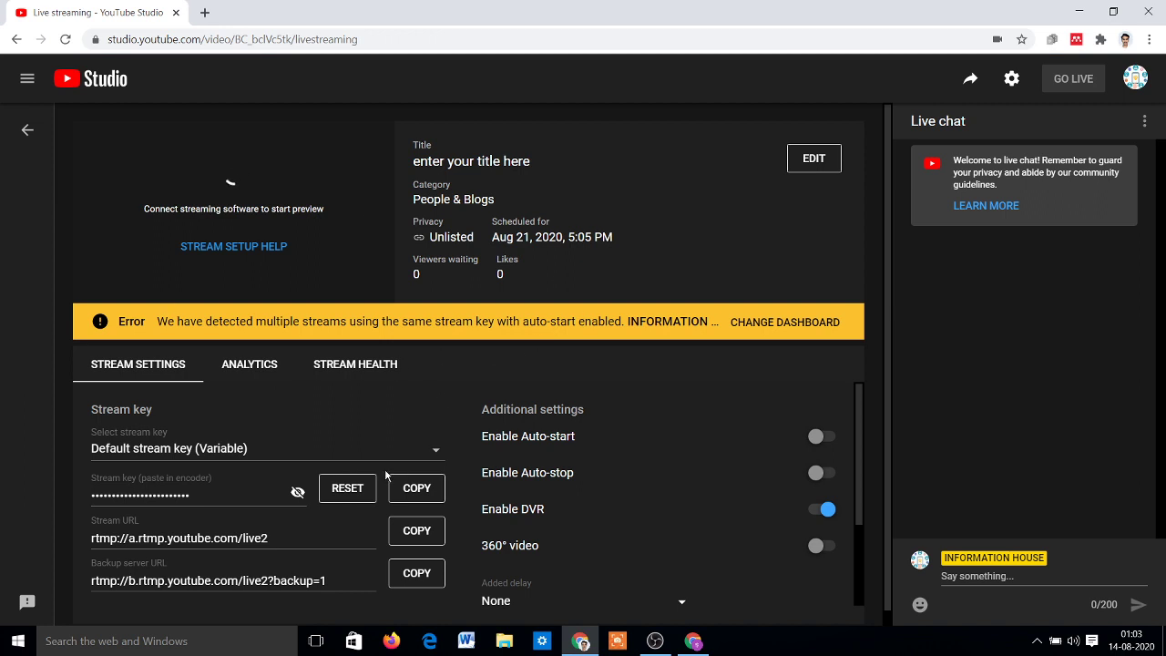
click(435, 454)
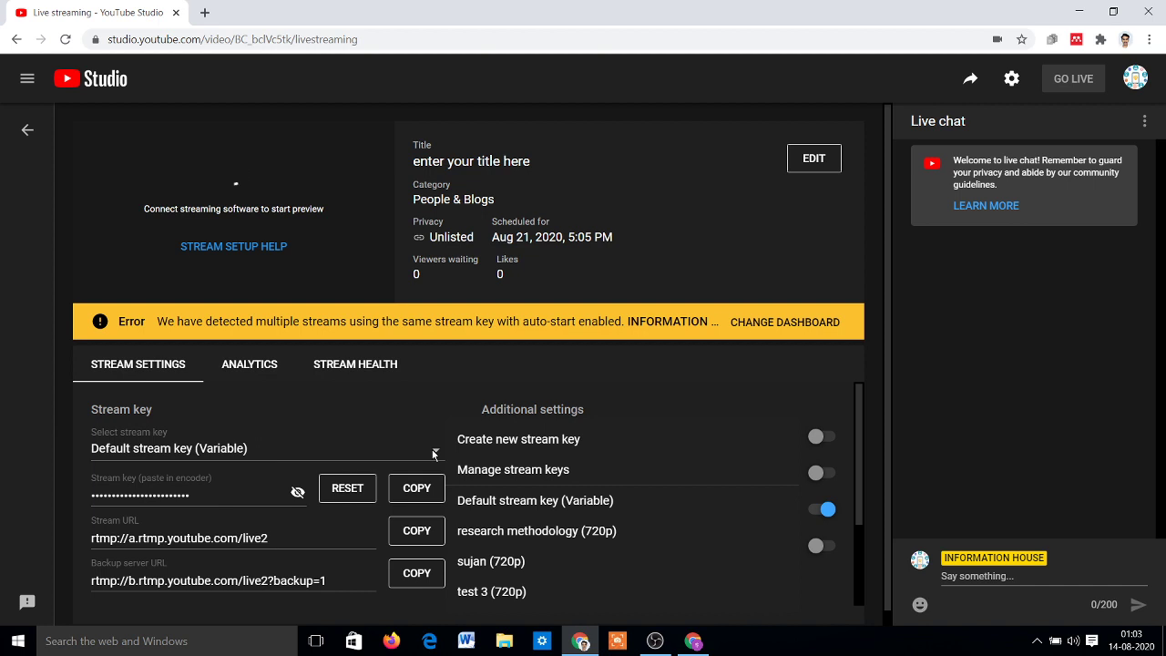
click(435, 454)
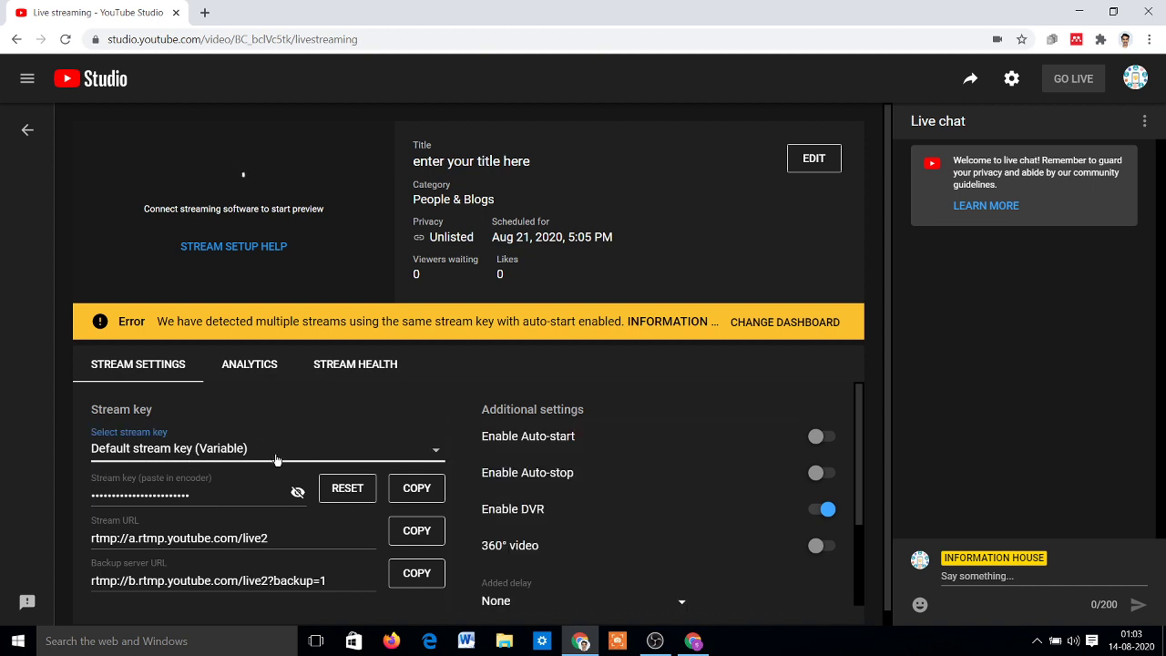
Fill in a new key 'stream key 1', reuse the name as description, and pick 1500–4000 Kbps (720p)
click(434, 451)
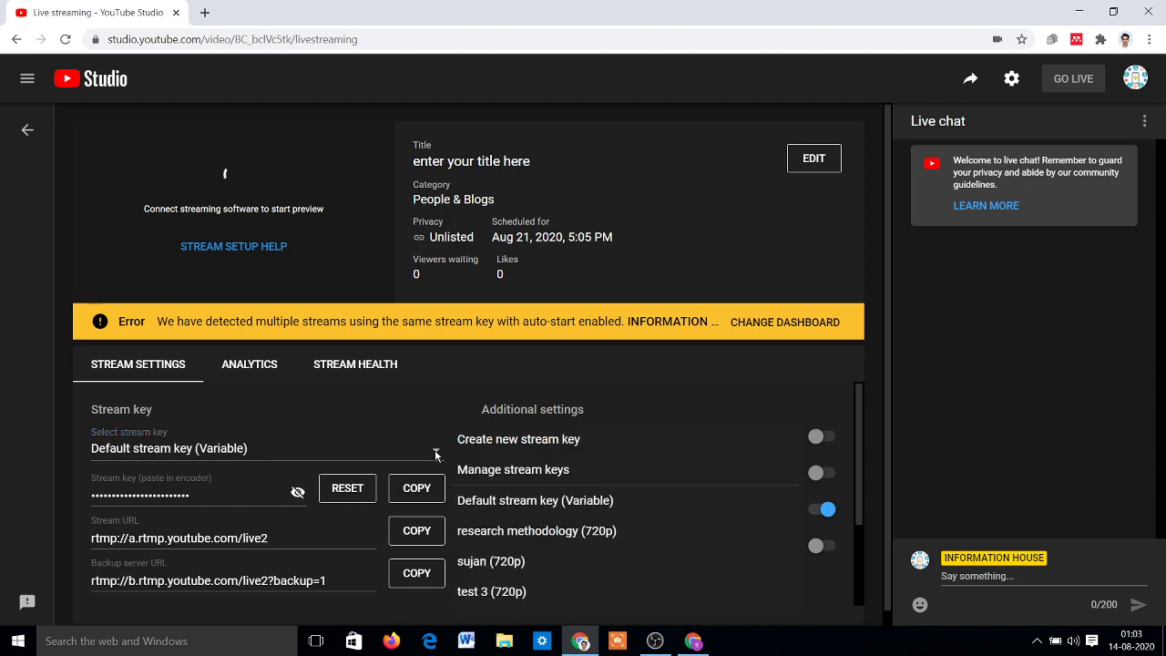
click(506, 445)
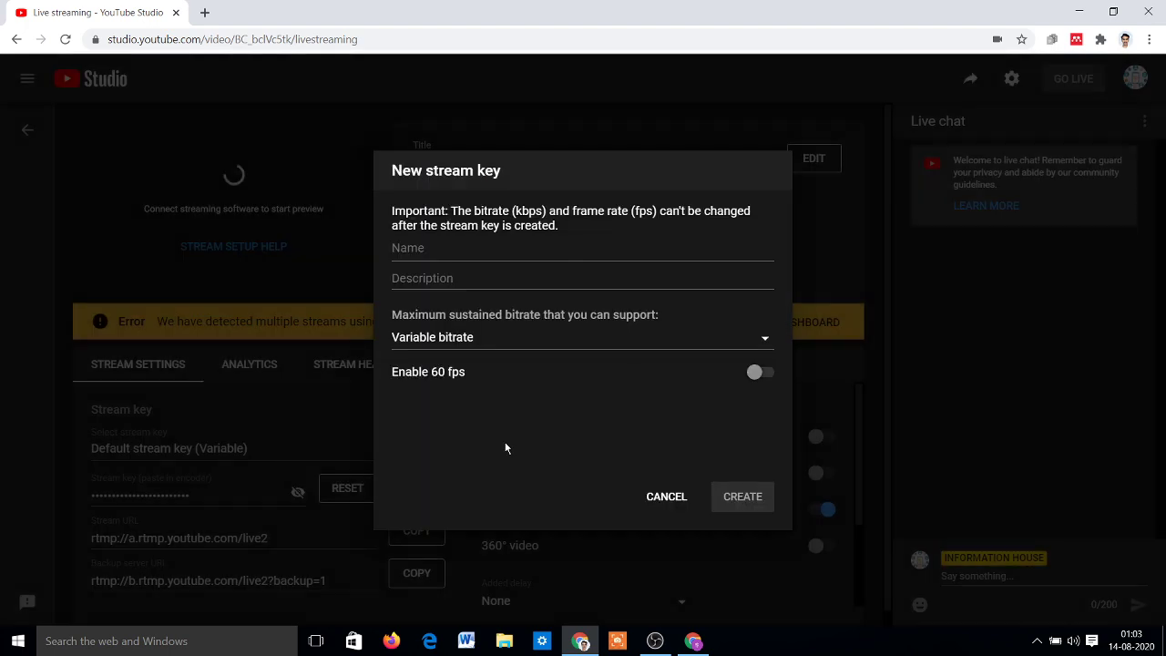
click(468, 249)
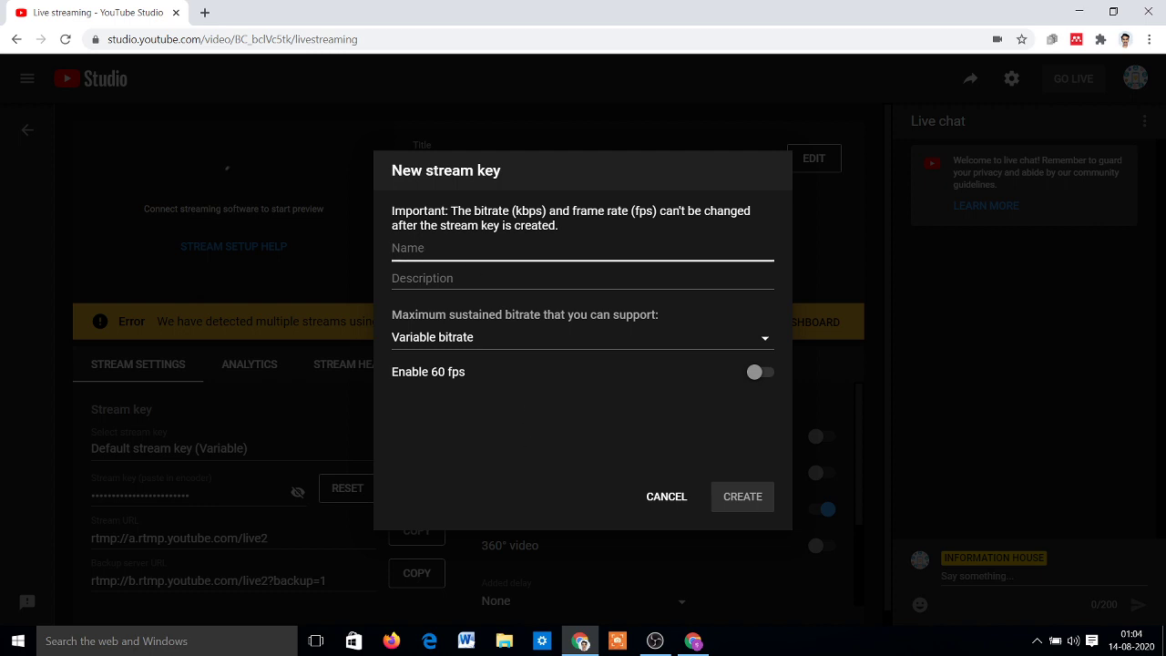
text(stream)
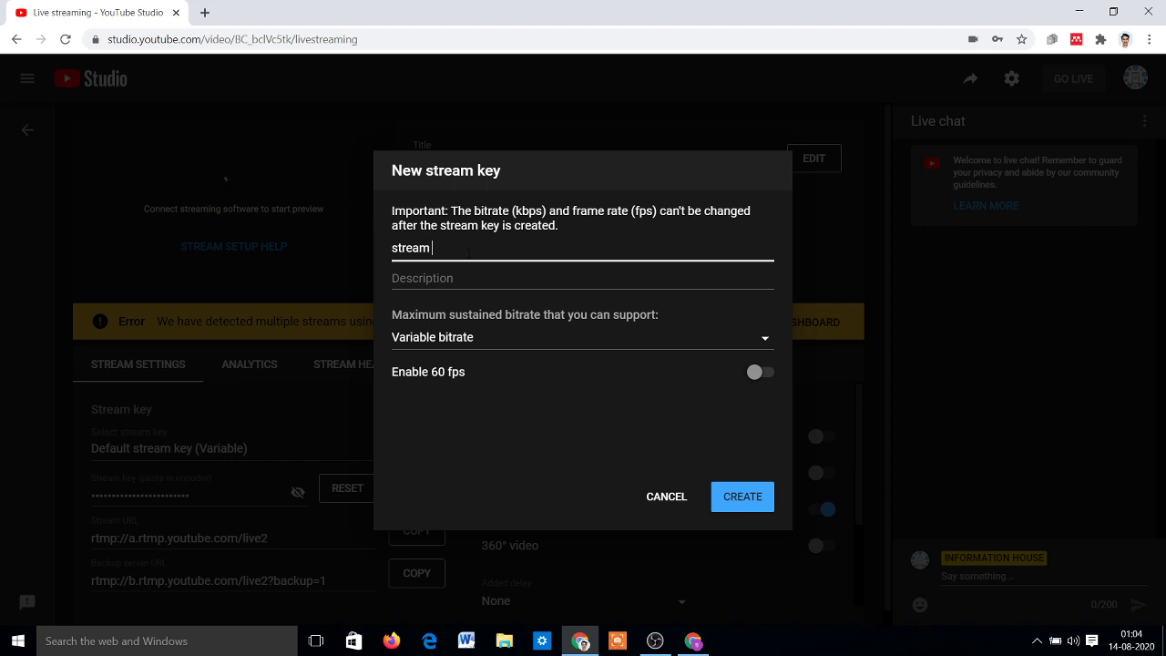
text( key 1)
key(ctrl+a)
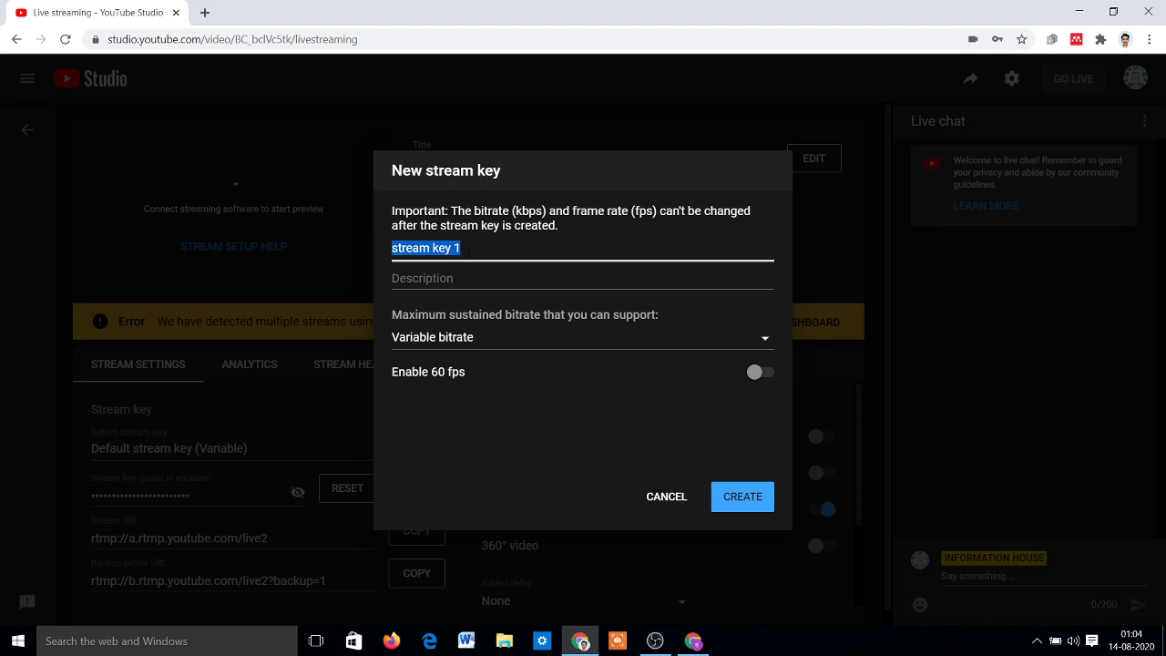
key(ctrl+c)
key(Tab)
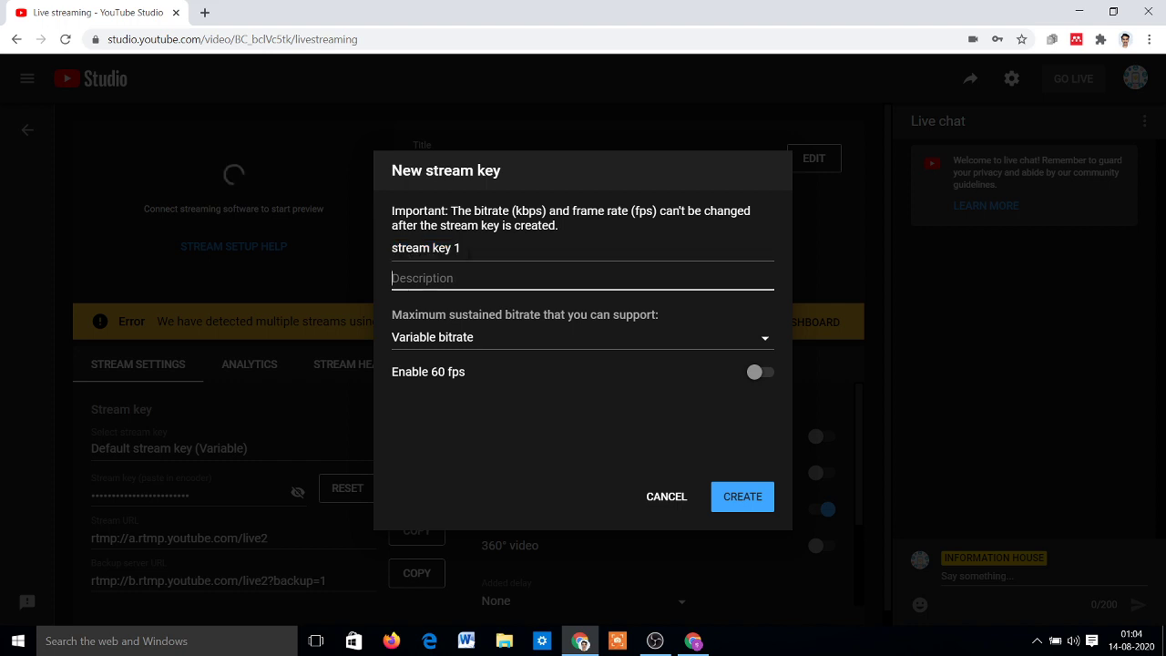
key(ctrl+v)
click(444, 338)
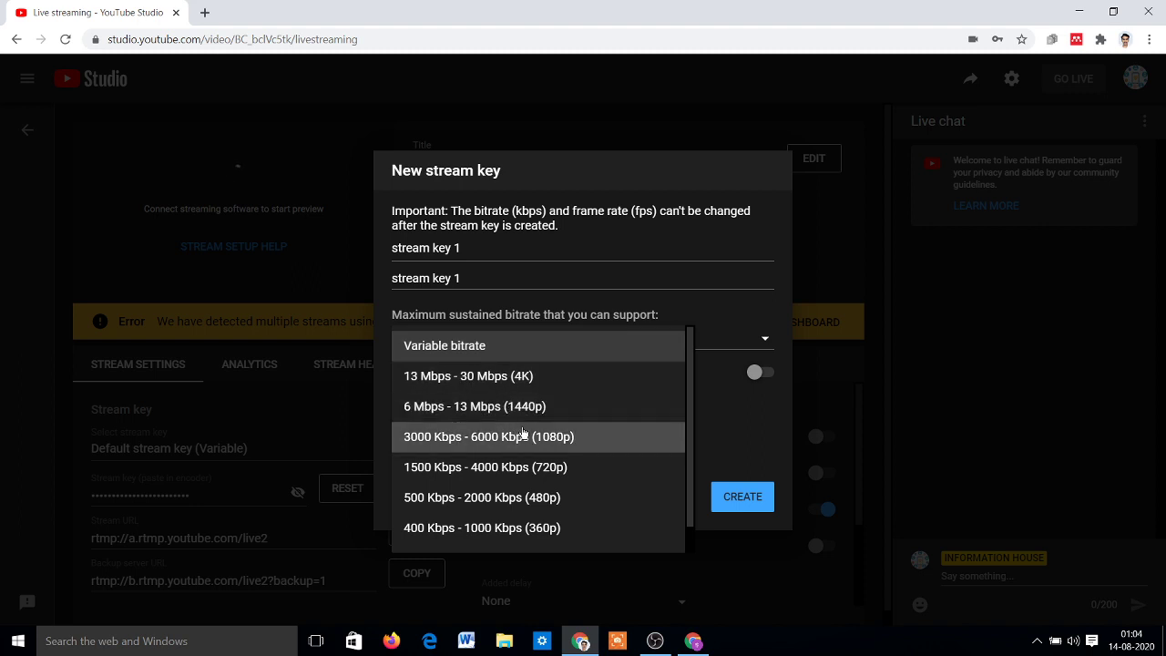
click(550, 468)
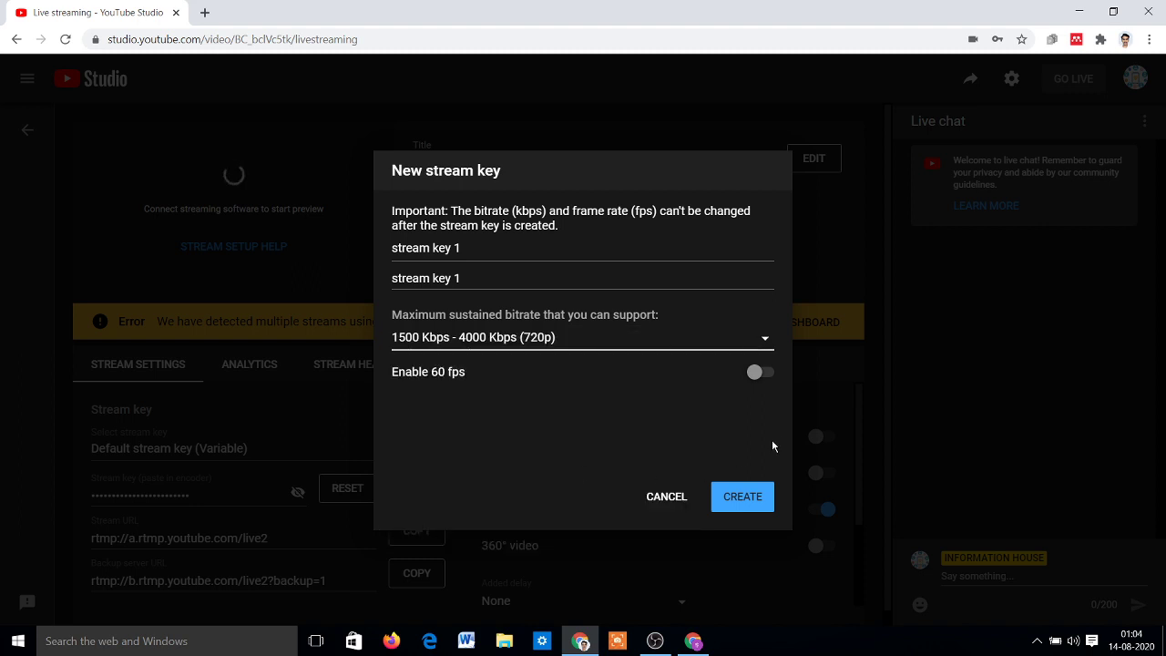
Create the key and assign stream key 1 (720p) to the scheduled stream
click(743, 497)
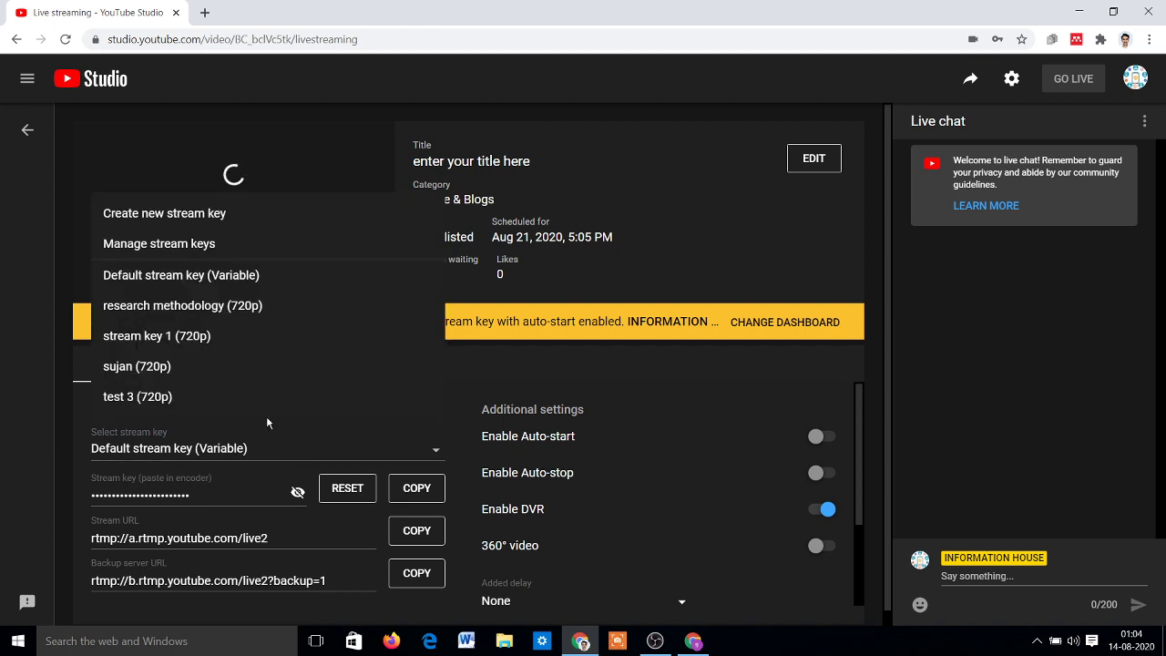
click(186, 308)
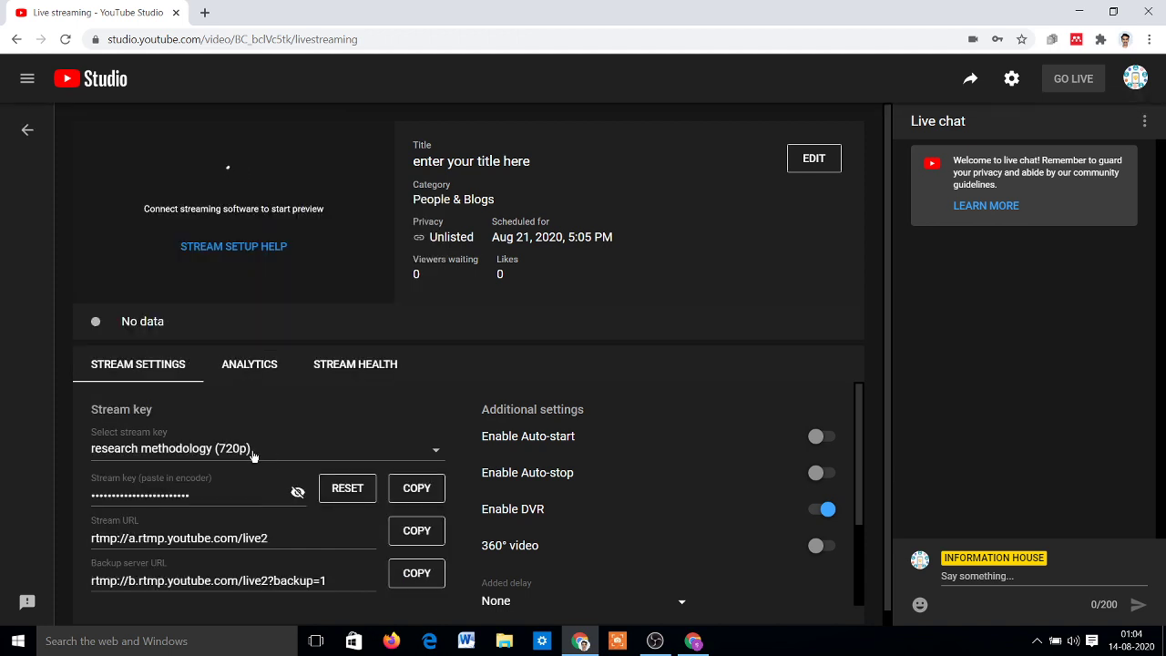
click(232, 452)
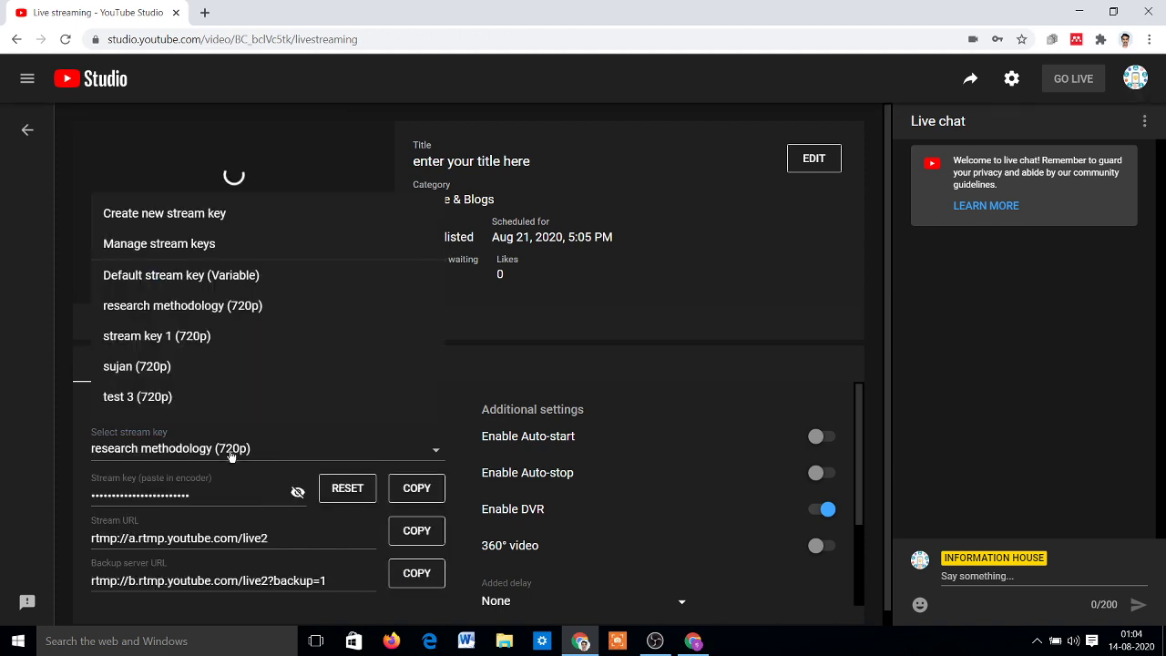
click(205, 339)
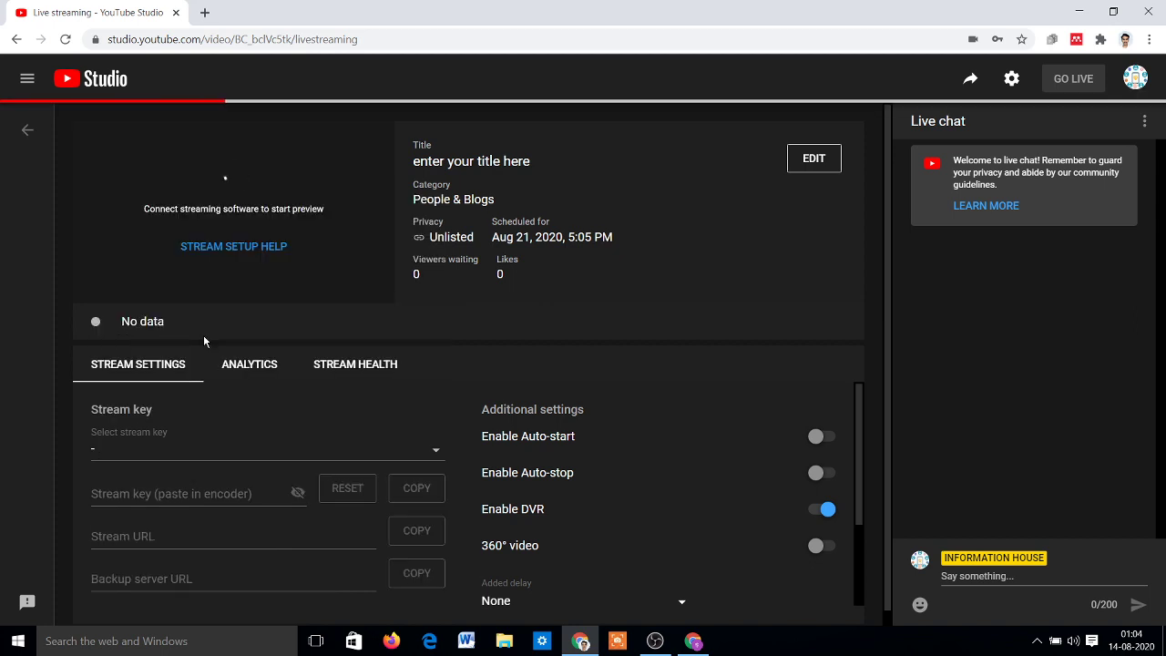